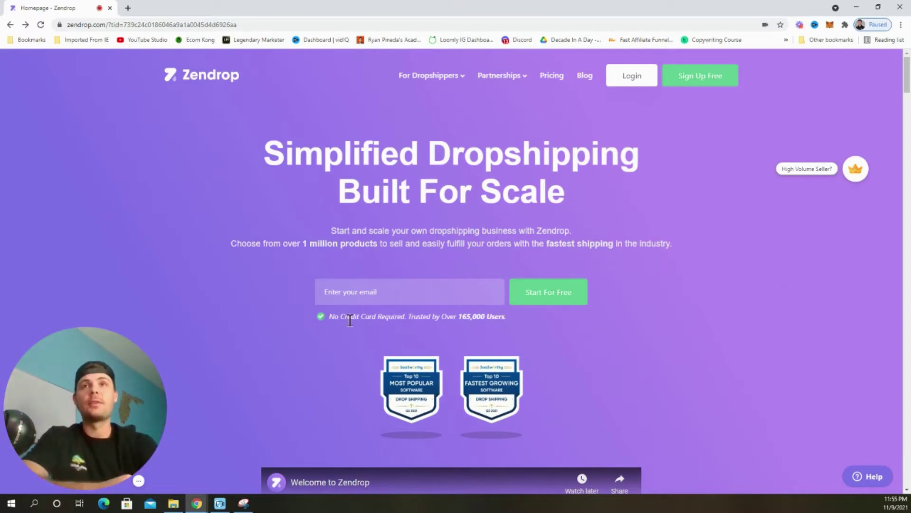
# Highlight the 'No Credit Card Required' note and the '1 million products' phrase on the Zendrop page
pyautogui.moveTo(354, 318); pyautogui.dragTo(403, 317)
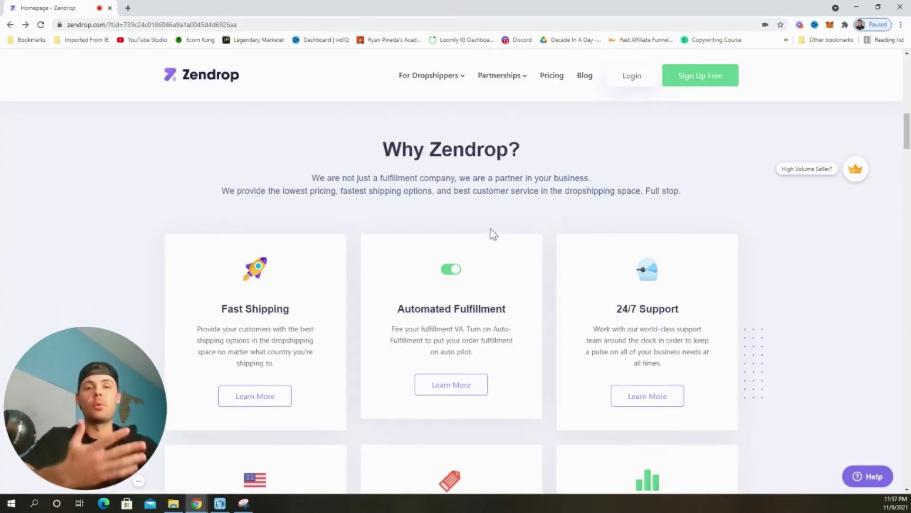
pyautogui.scroll(-1, 437, 220)
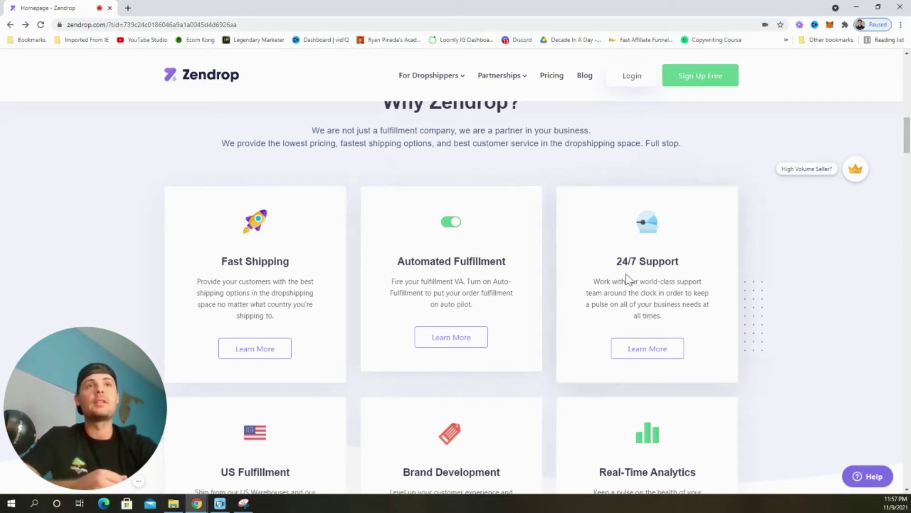
pyautogui.scroll(-2, 656, 277)
pyautogui.scroll(-1, 655, 285)
pyautogui.scroll(-1, 460, 373)
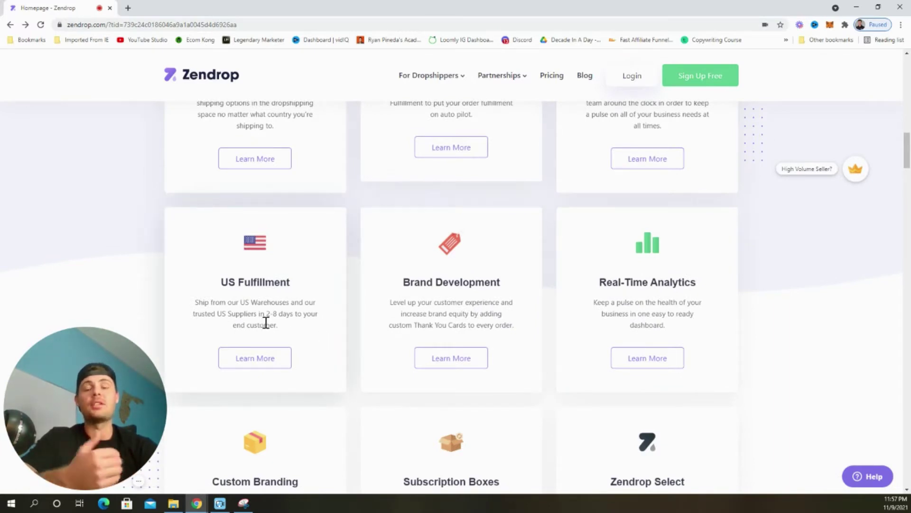
pyautogui.scroll(-2, 432, 278)
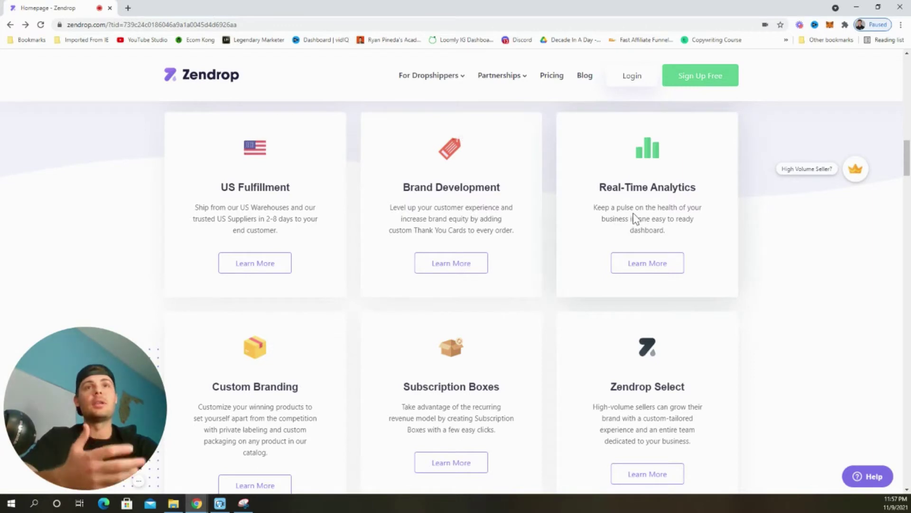
pyautogui.scroll(-1, 611, 243)
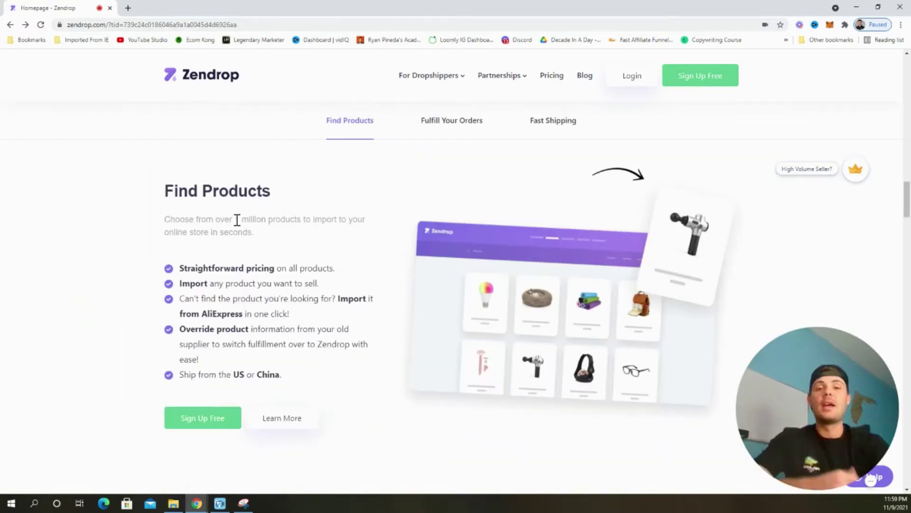
pyautogui.moveTo(236, 218); pyautogui.dragTo(300, 217)
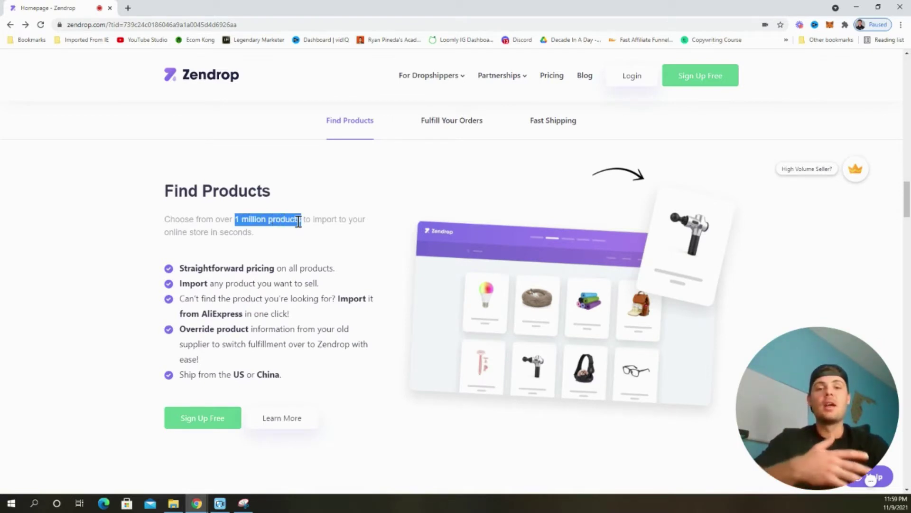
pyautogui.moveTo(300, 218); pyautogui.dragTo(303, 222)
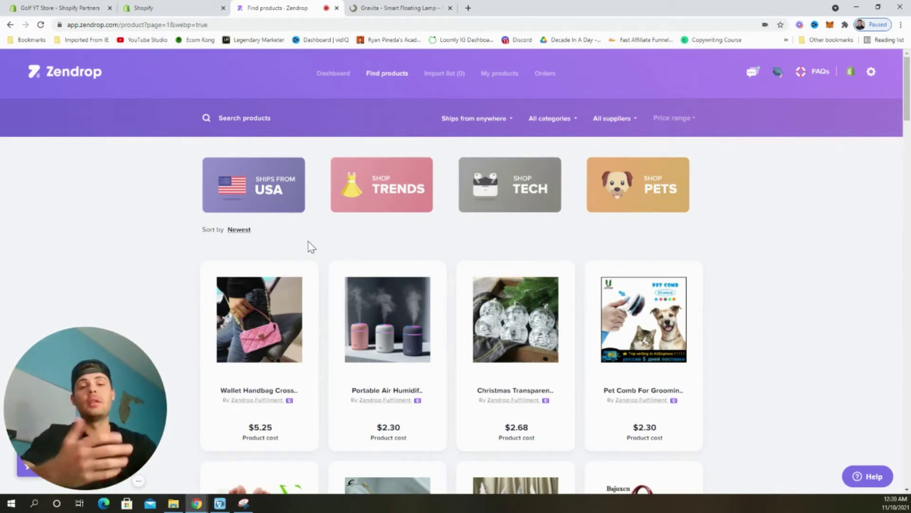
pyautogui.moveTo(382, 185)
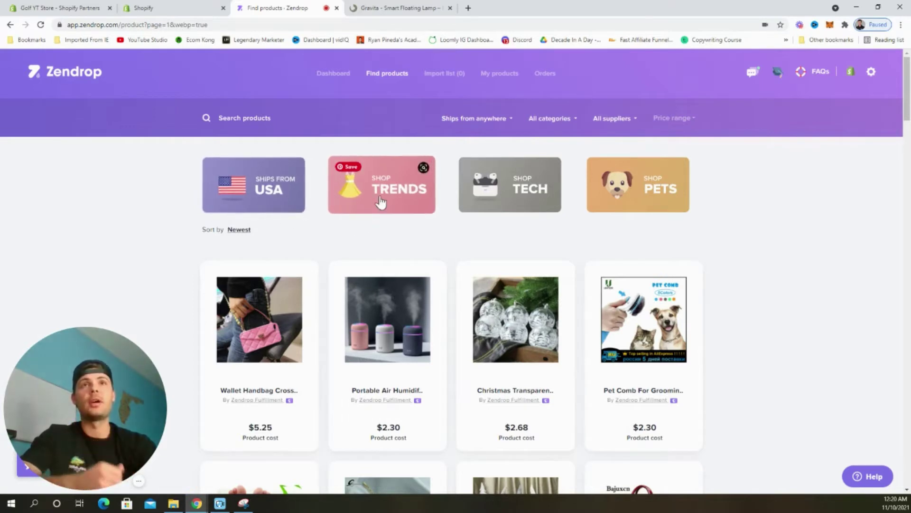
# Look through the category, supplier and price range filter dropdowns in Find Products
pyautogui.click(560, 121)
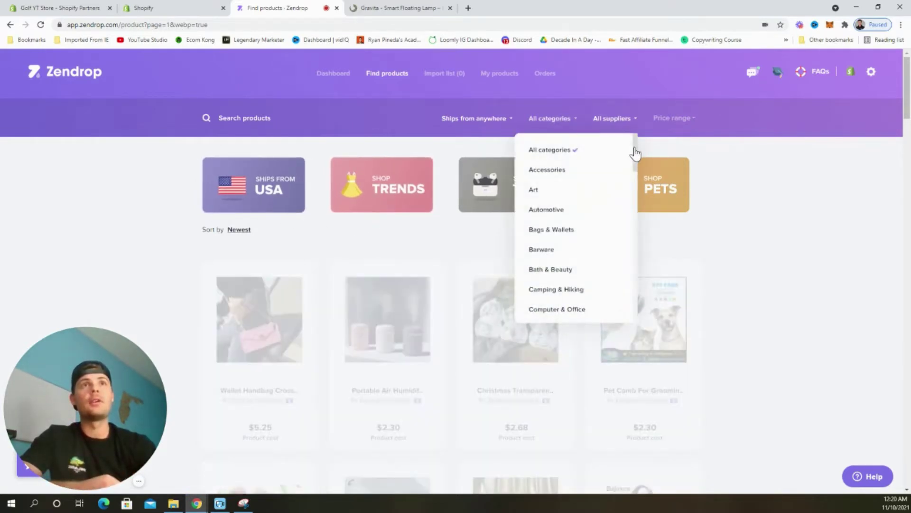
pyautogui.moveTo(633, 147); pyautogui.dragTo(637, 211)
pyautogui.click(690, 163)
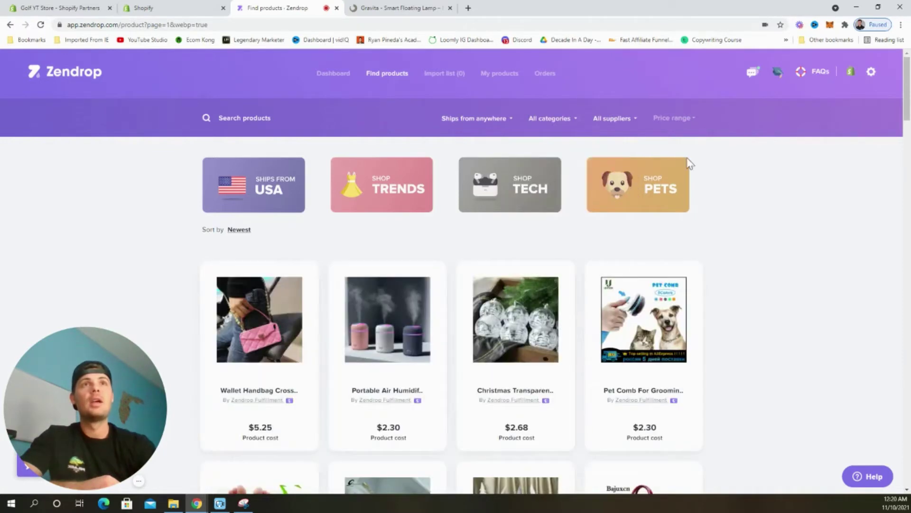
pyautogui.click(628, 126)
pyautogui.click(745, 183)
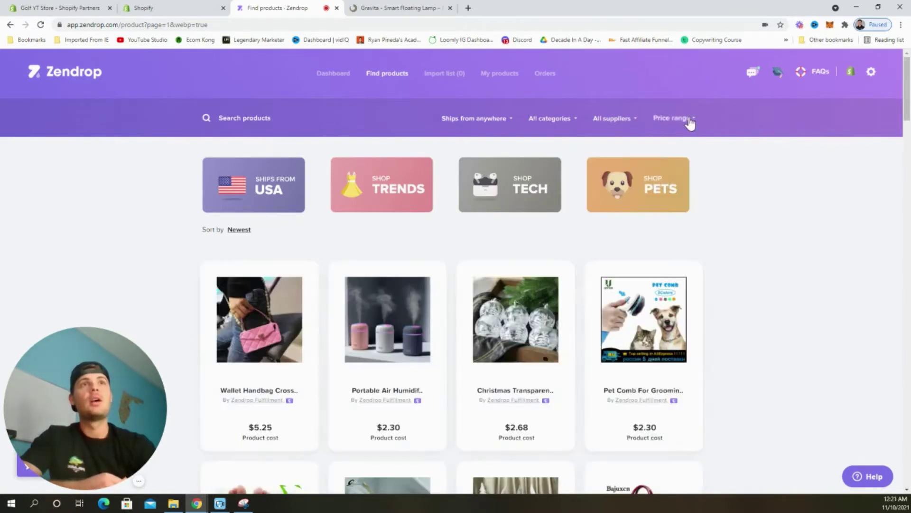
pyautogui.click(690, 121)
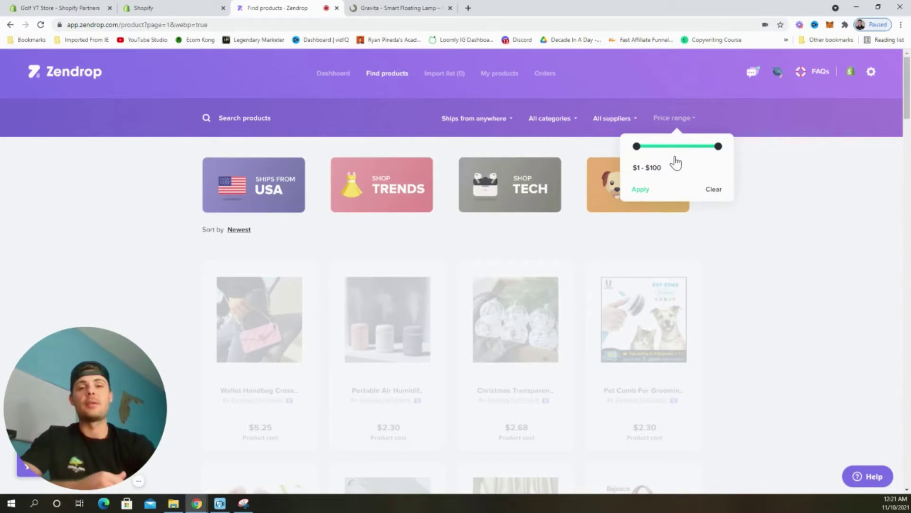
# Filter to Lights & Lighting and open the Magnetic Levitation Lamp Floating LED Bulb product page
pyautogui.click(552, 118)
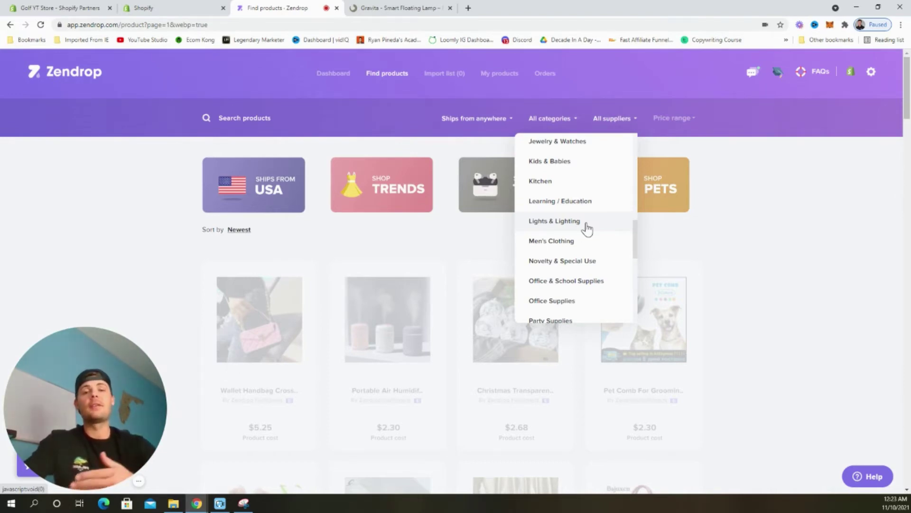
pyautogui.click(585, 222)
pyautogui.scroll(-5, 752, 261)
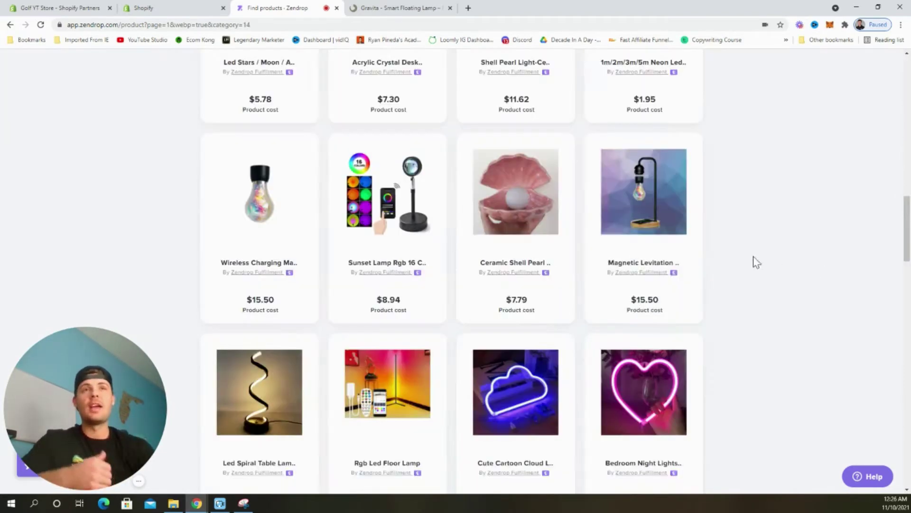
pyautogui.click(677, 245)
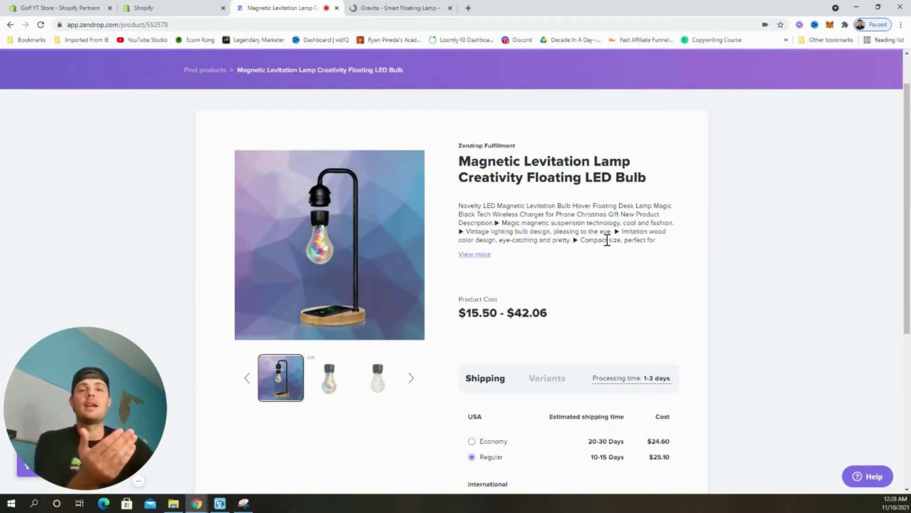
pyautogui.scroll(-1, 607, 240)
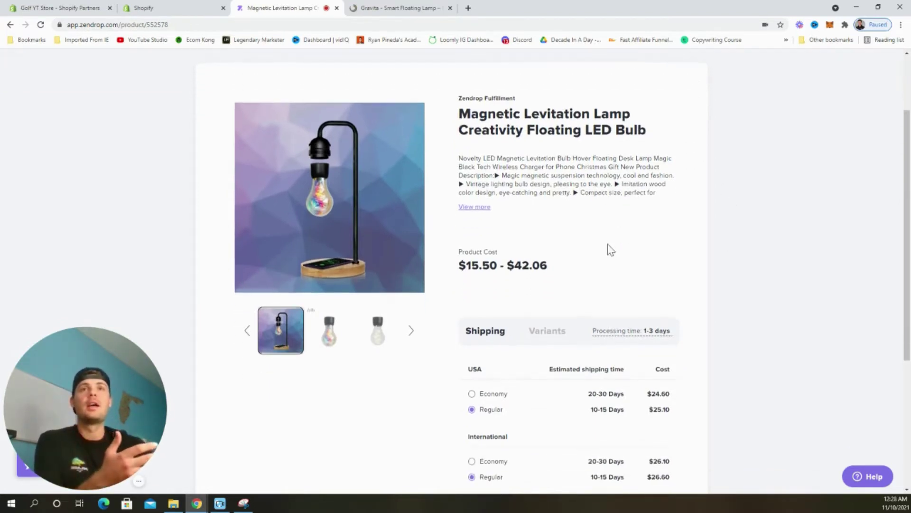
pyautogui.scroll(-1, 524, 255)
# View the lamp's variants table with colours, sizes and costs, then return to shipping details
pyautogui.click(547, 285)
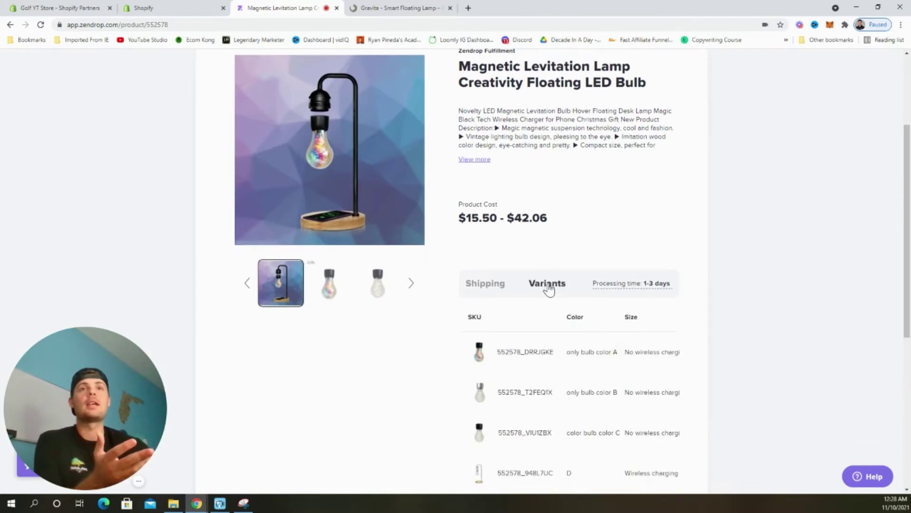
pyautogui.scroll(-1, 574, 257)
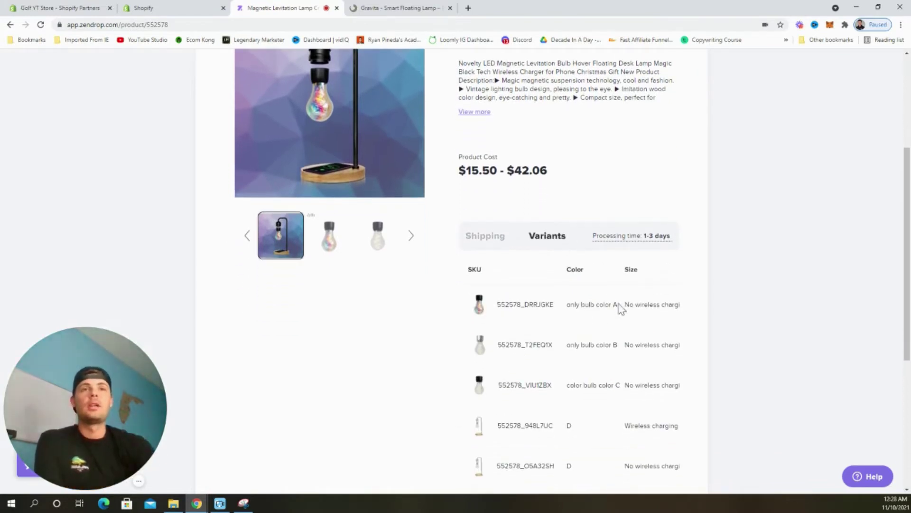
pyautogui.scroll(-1, 620, 307)
pyautogui.scroll(-1, 620, 306)
pyautogui.scroll(-1, 622, 305)
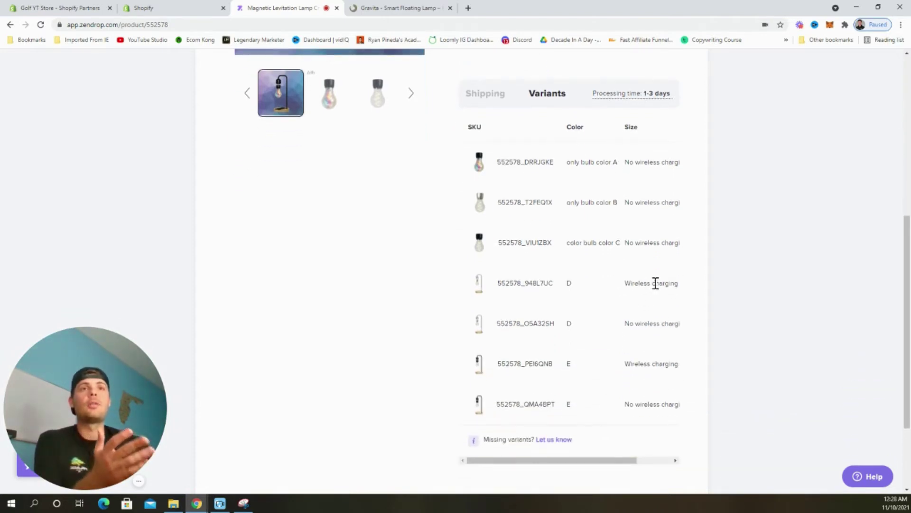
pyautogui.scroll(-1, 633, 283)
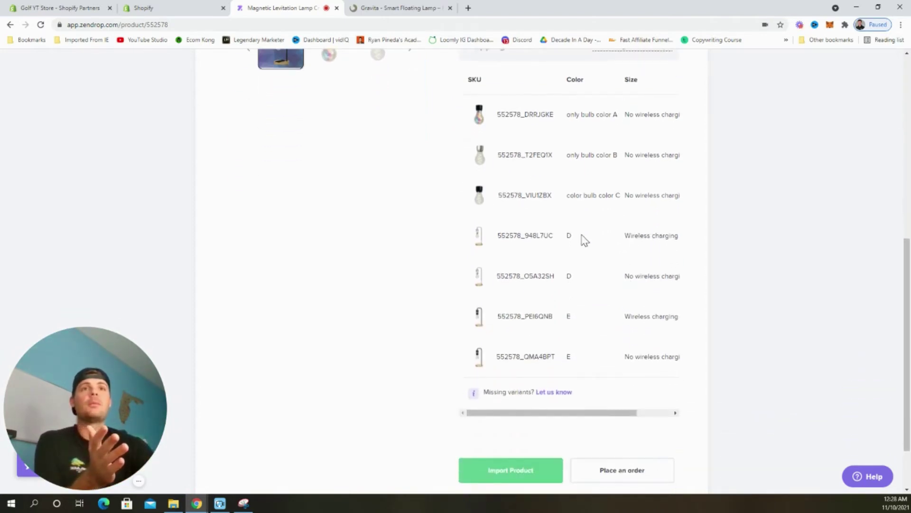
pyautogui.moveTo(586, 418); pyautogui.dragTo(660, 413)
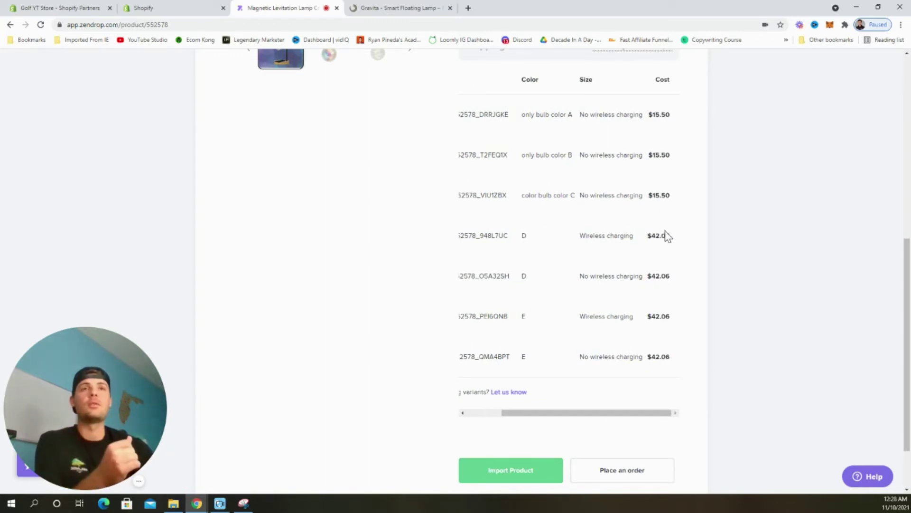
pyautogui.scroll(2, 667, 237)
pyautogui.scroll(1, 665, 377)
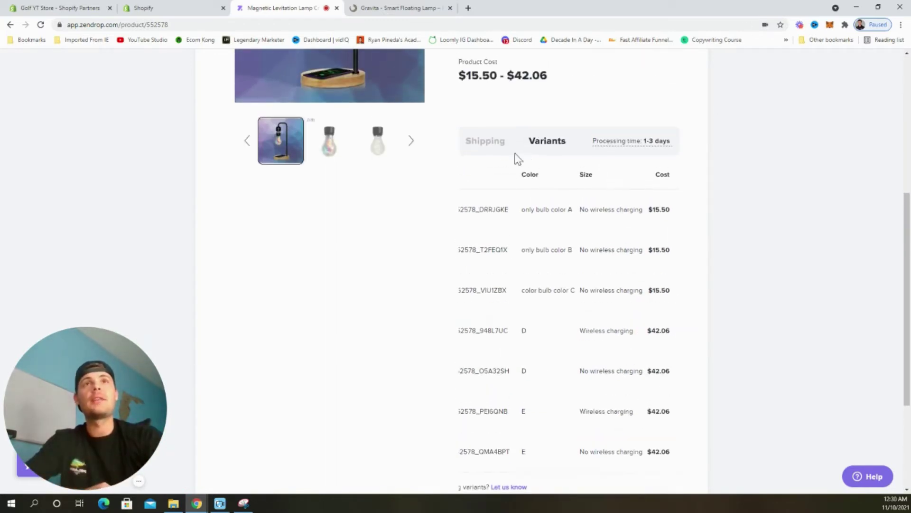
pyautogui.click(487, 143)
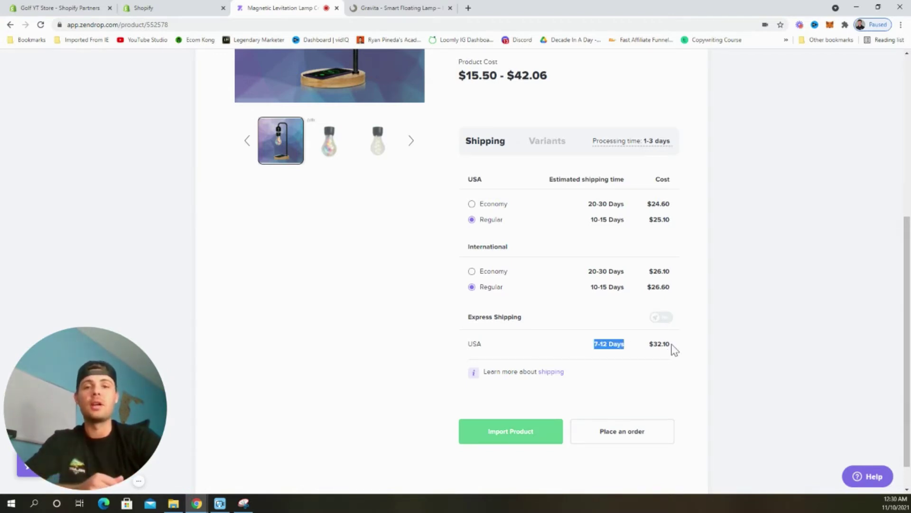
# Review the shipping-time info and go to the import list holding the imported lamp
pyautogui.click(754, 242)
pyautogui.scroll(1, 754, 241)
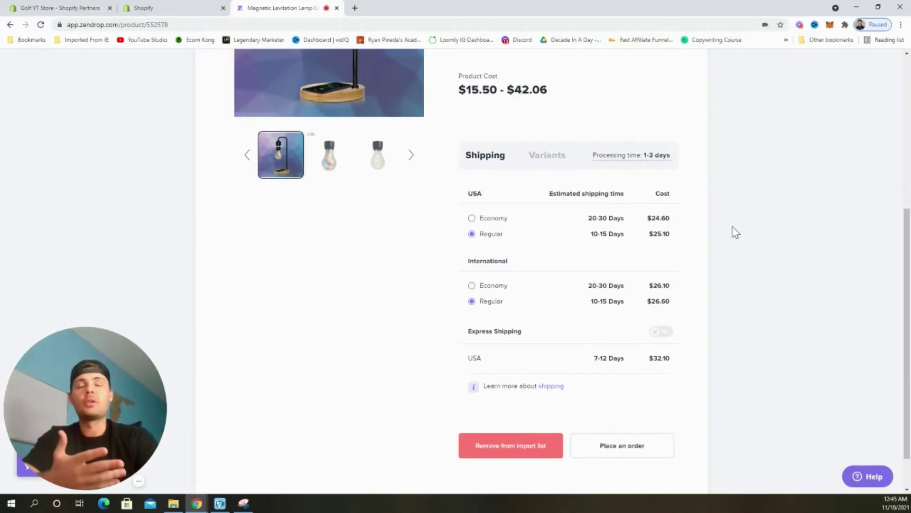
pyautogui.scroll(2, 734, 231)
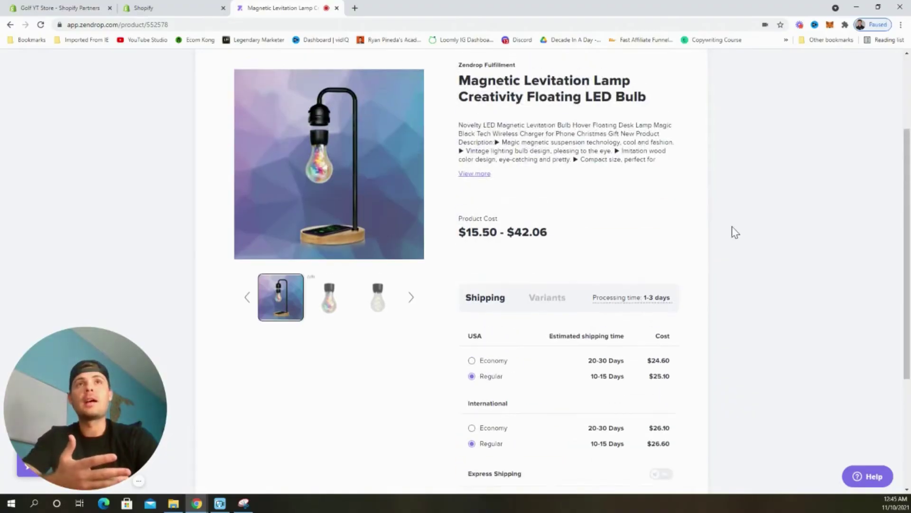
pyautogui.scroll(2, 734, 231)
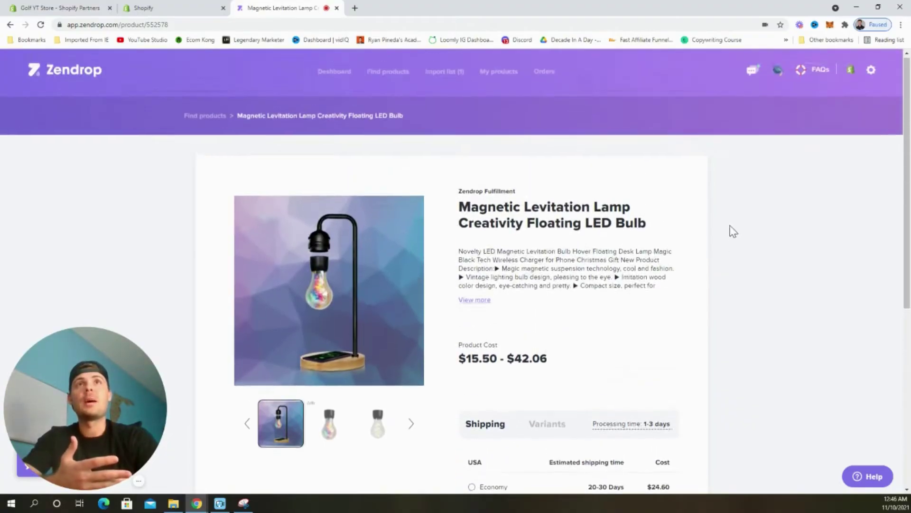
pyautogui.click(448, 75)
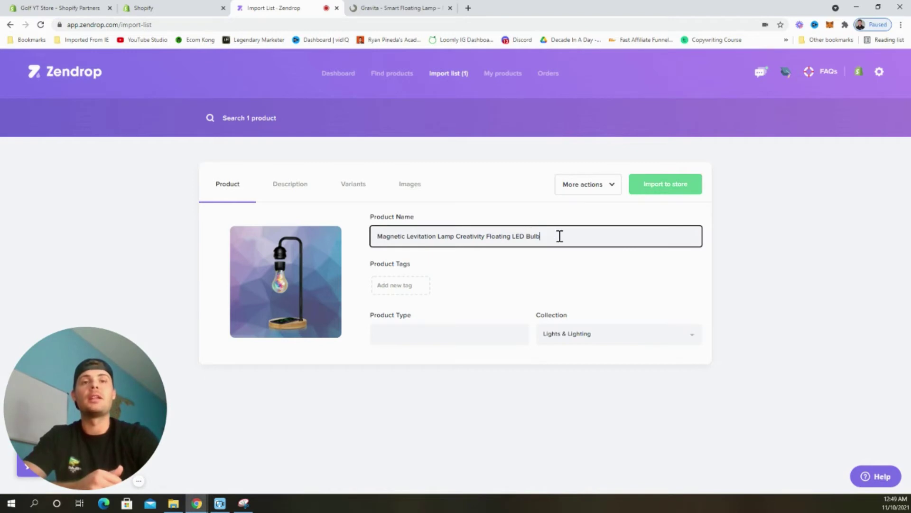
# Replace the product name with 'Smart Floating LED Lamp & Wireless Charger' and show its description
pyautogui.hotkey('ctrl', 'a')
pyautogui.write('Smart Floating LED Lamp & Wireless Charger')
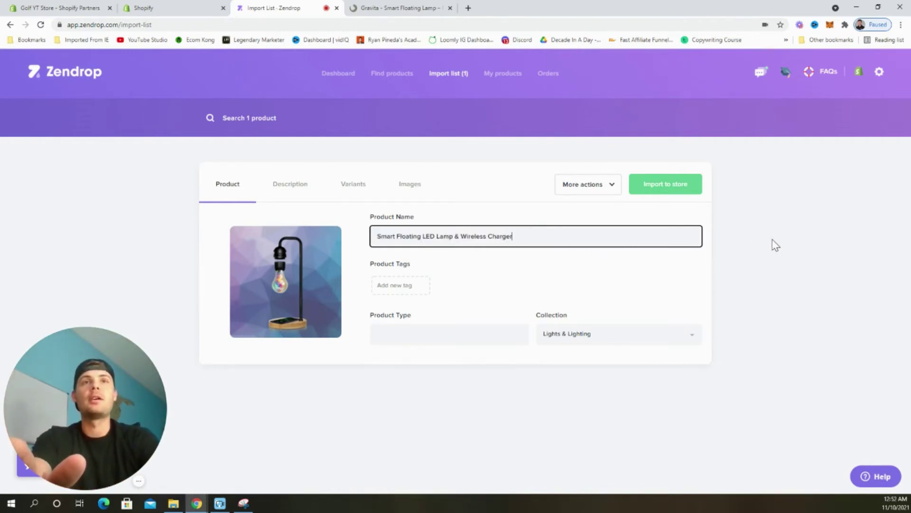
pyautogui.click(293, 187)
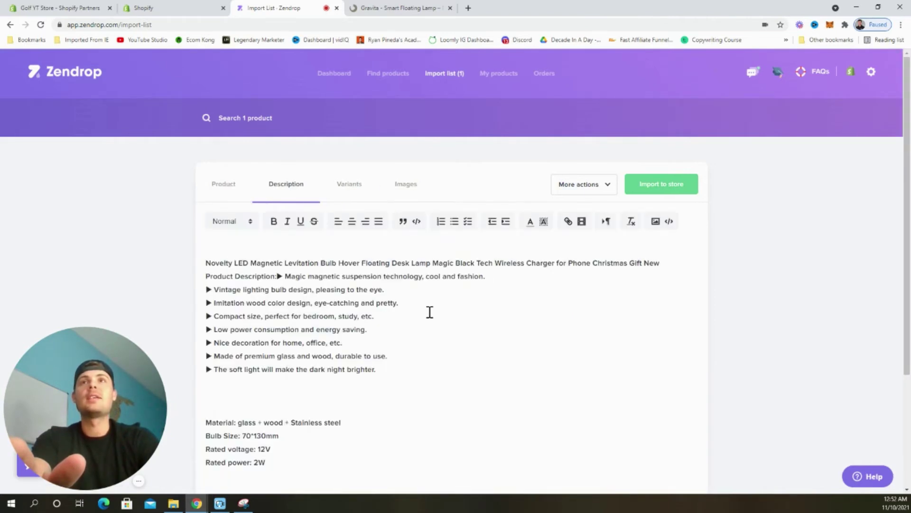
pyautogui.scroll(-1, 424, 305)
pyautogui.scroll(-1, 423, 302)
pyautogui.scroll(-1, 417, 281)
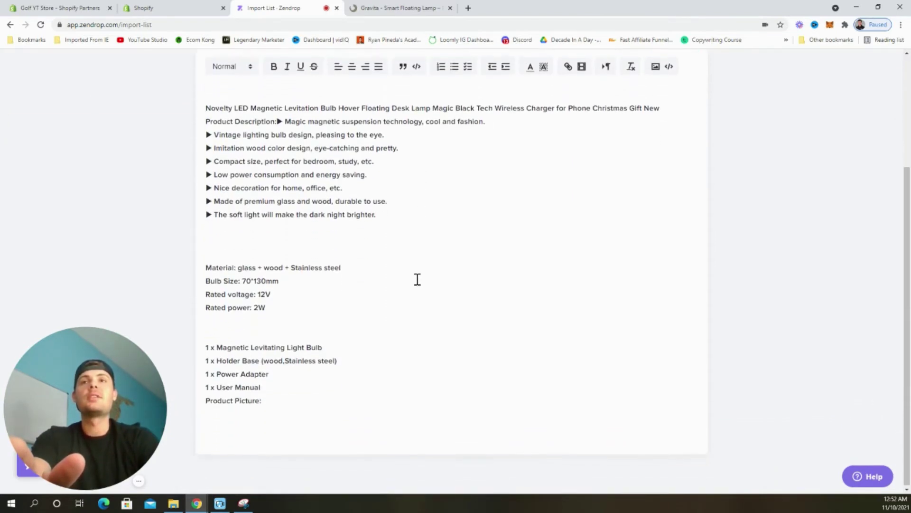
pyautogui.scroll(2, 466, 264)
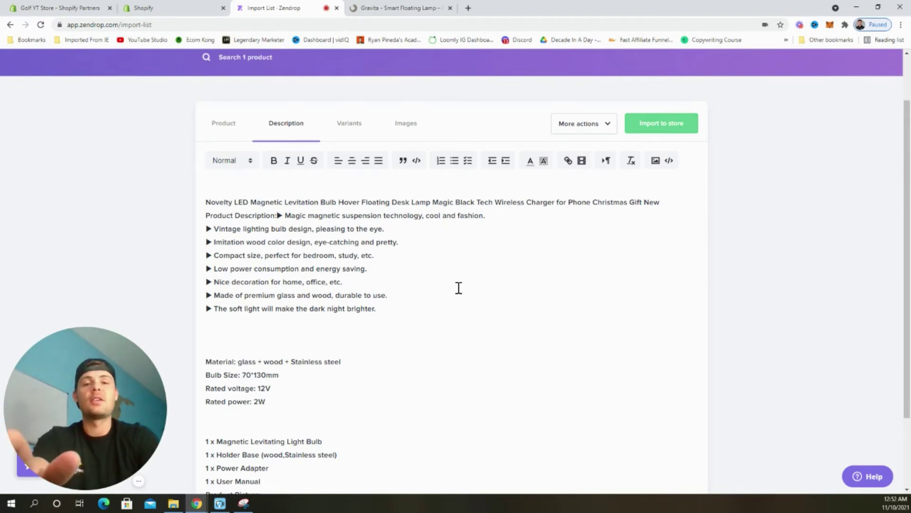
# Bring up the lamp's variants and pricing table
pyautogui.click(349, 124)
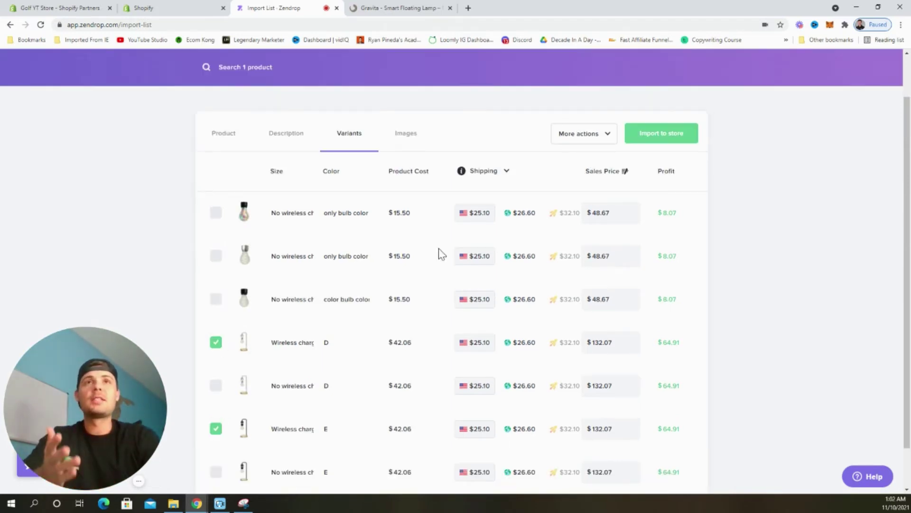
# Check the shipping method options and set the checked wireless-charger variants' sales price to $149.99
pyautogui.click(486, 176)
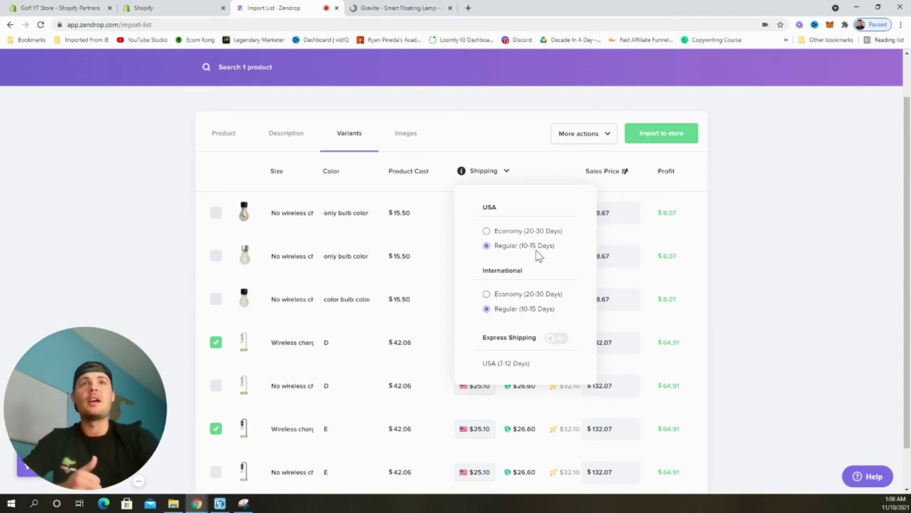
pyautogui.click(527, 166)
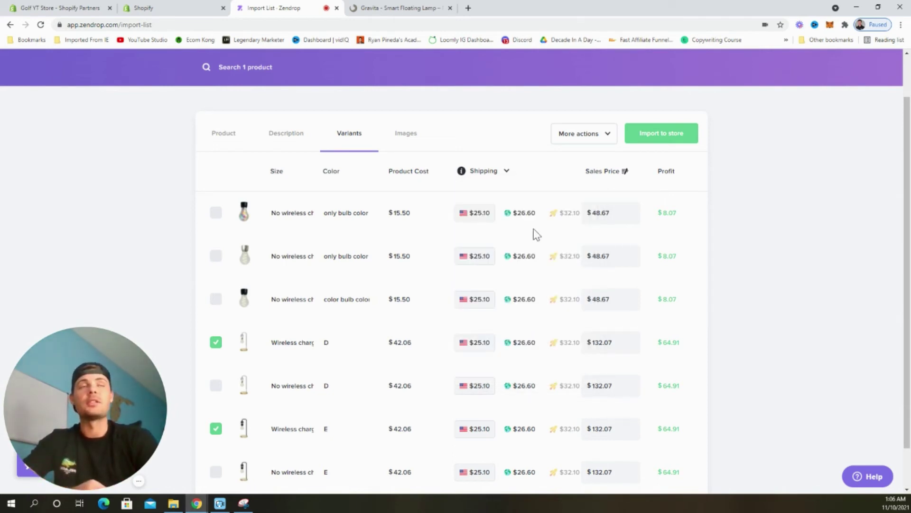
pyautogui.scroll(-1, 537, 235)
pyautogui.doubleClick(628, 299)
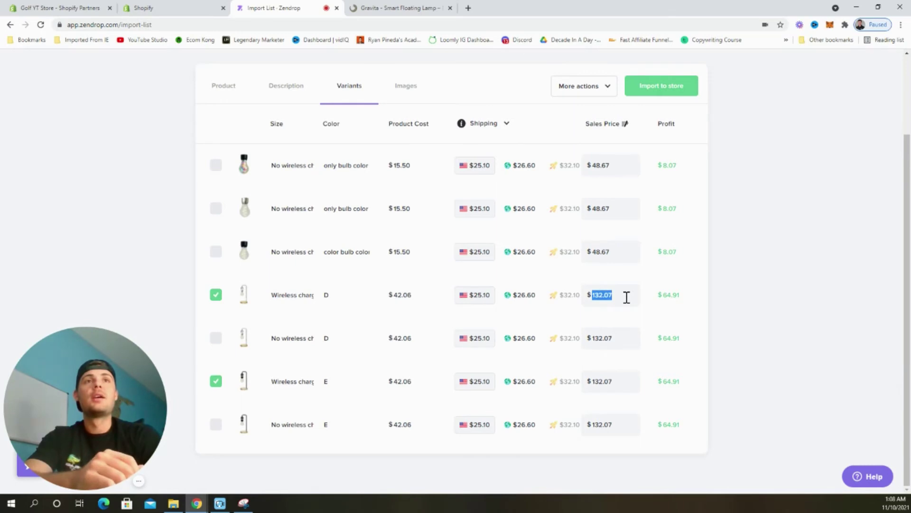
pyautogui.write('149.95')
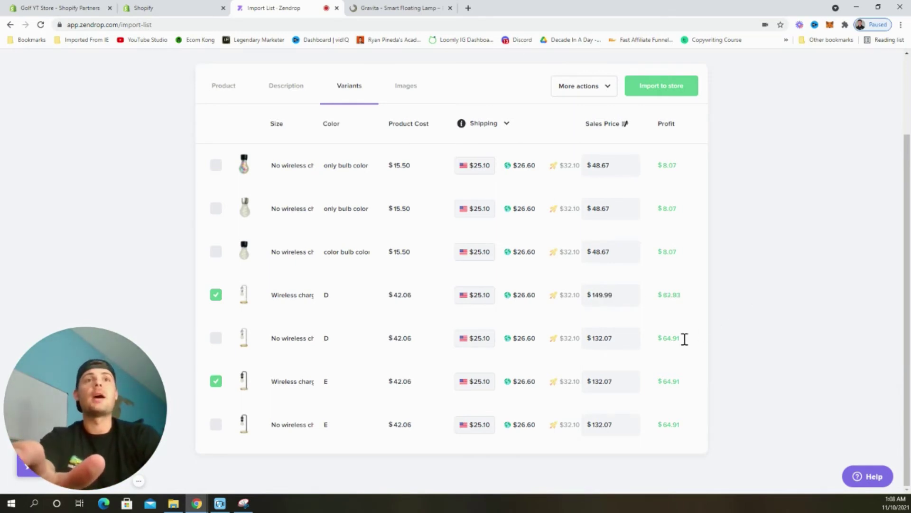
pyautogui.write('149.99')
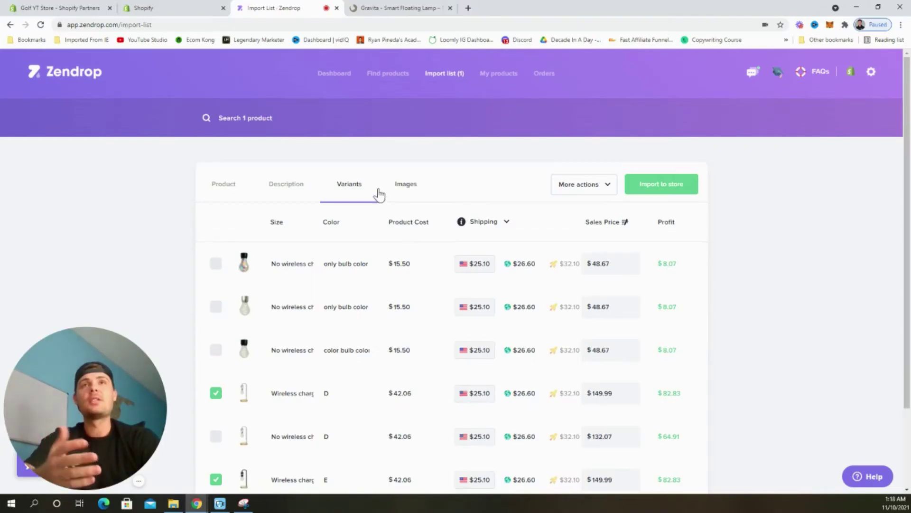
pyautogui.click(400, 187)
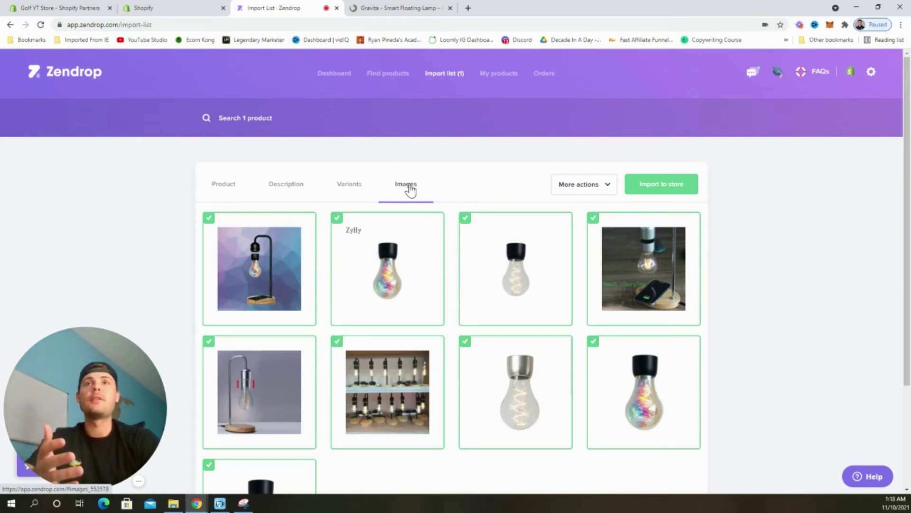
# Uncheck images 2 through 9 so only the first lamp photo is imported
pyautogui.click(413, 270)
pyautogui.click(524, 267)
pyautogui.click(645, 271)
pyautogui.scroll(-2, 656, 296)
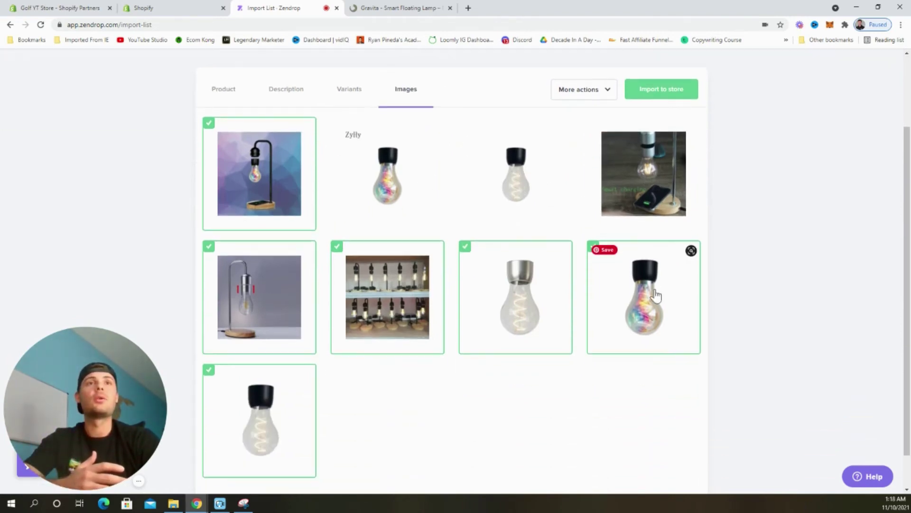
pyautogui.click(655, 295)
pyautogui.click(519, 299)
pyautogui.click(388, 299)
pyautogui.click(291, 305)
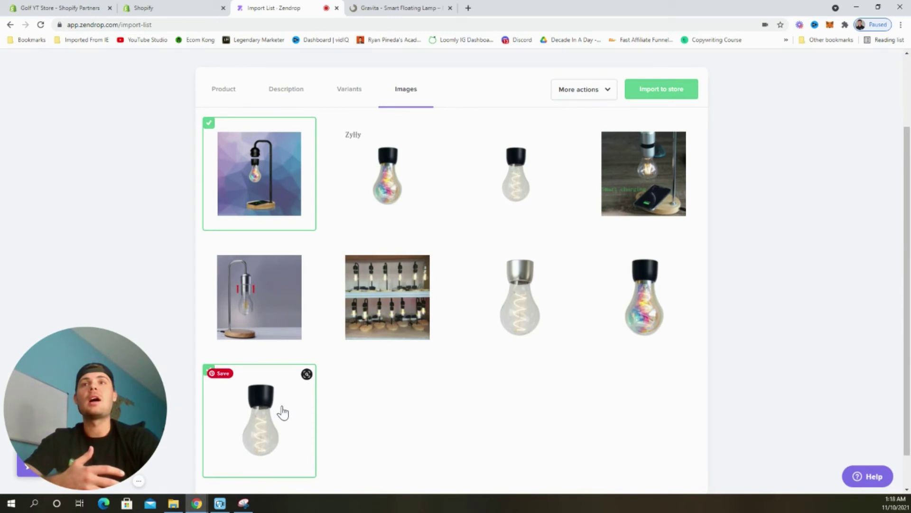
pyautogui.click(282, 412)
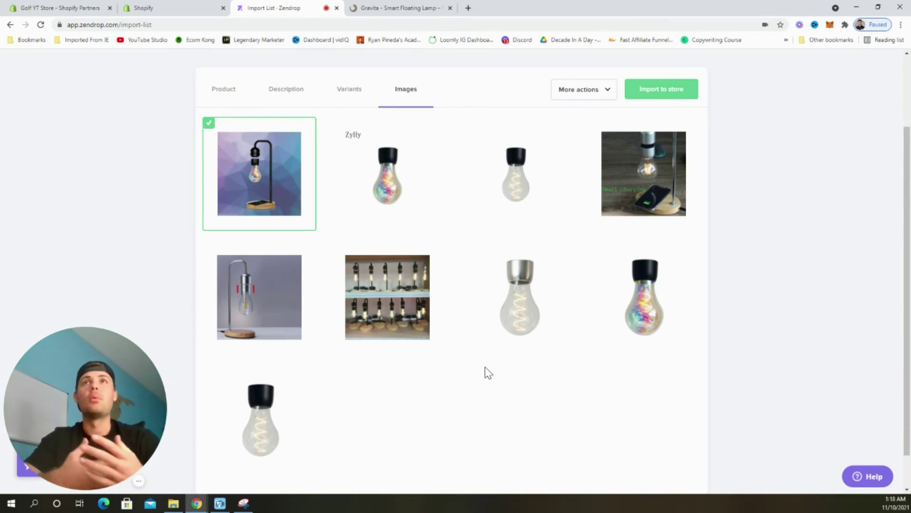
pyautogui.scroll(3, 784, 226)
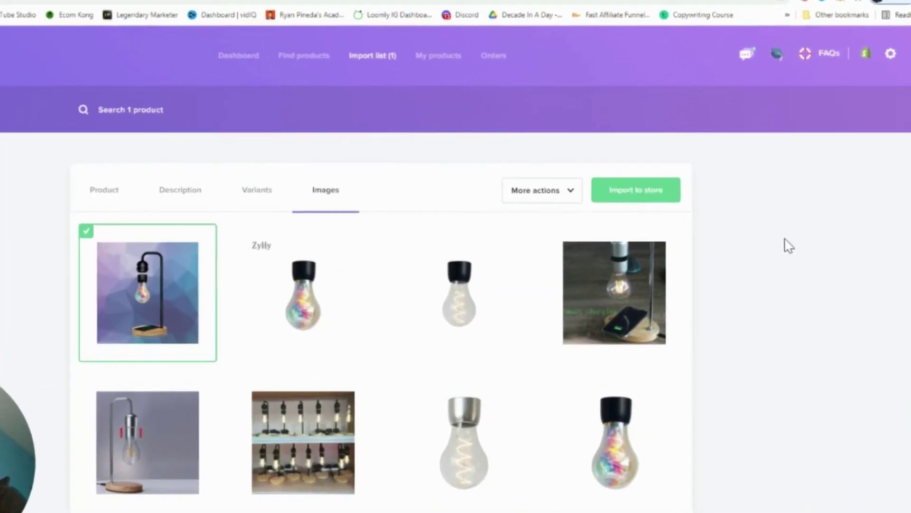
# Import the edited Smart Floating LED Lamp product to the Shopify store
pyautogui.click(625, 210)
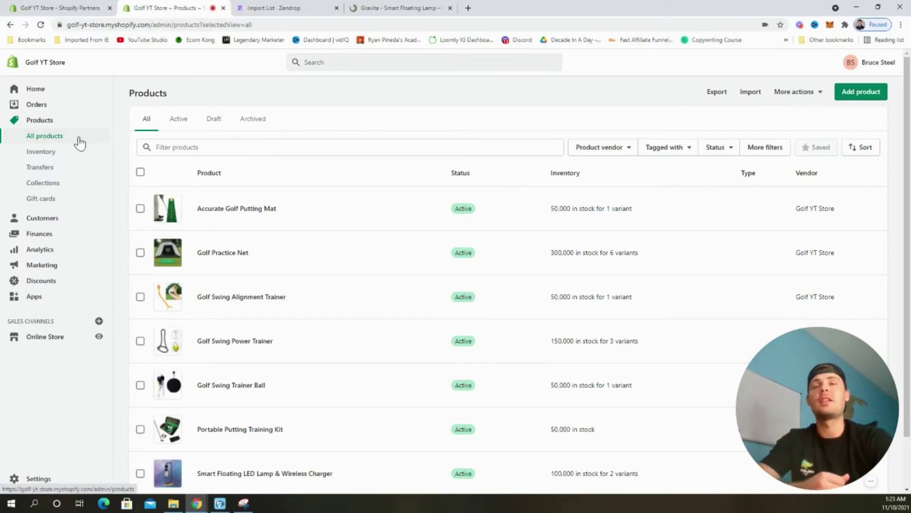
pyautogui.scroll(-2, 335, 214)
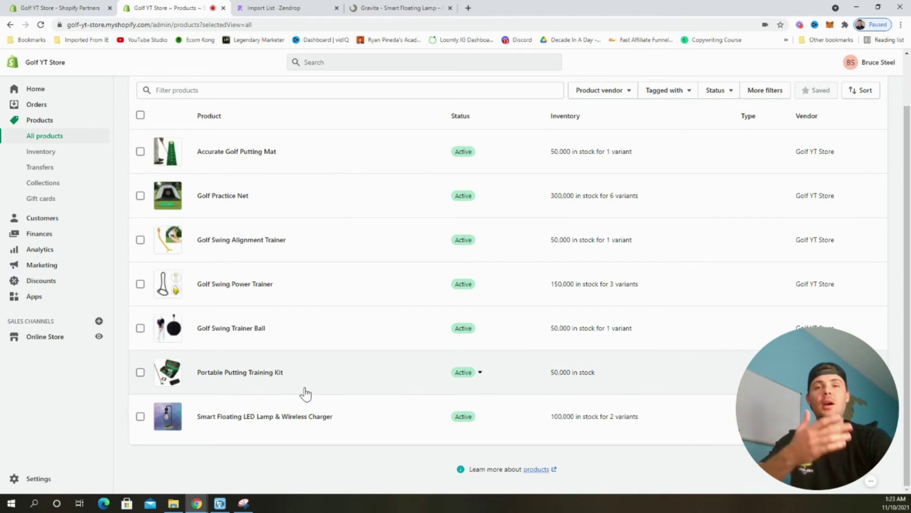
# Open the Smart Floating LED Lamp & Wireless Charger in Shopify and preview it via More actions
pyautogui.click(285, 420)
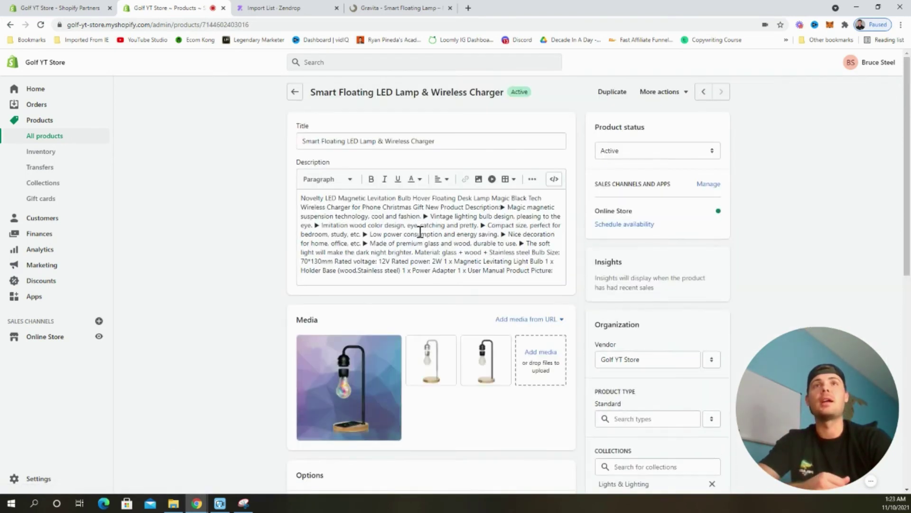
pyautogui.click(661, 97)
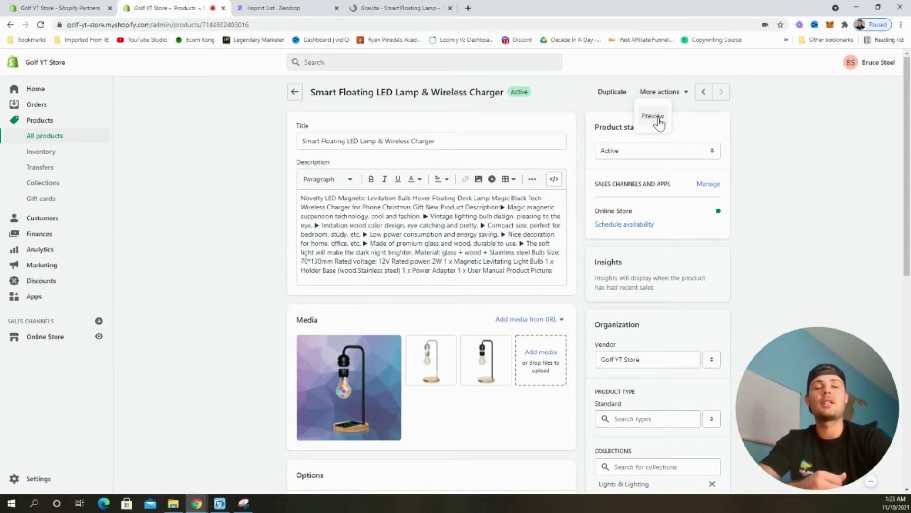
pyautogui.click(656, 119)
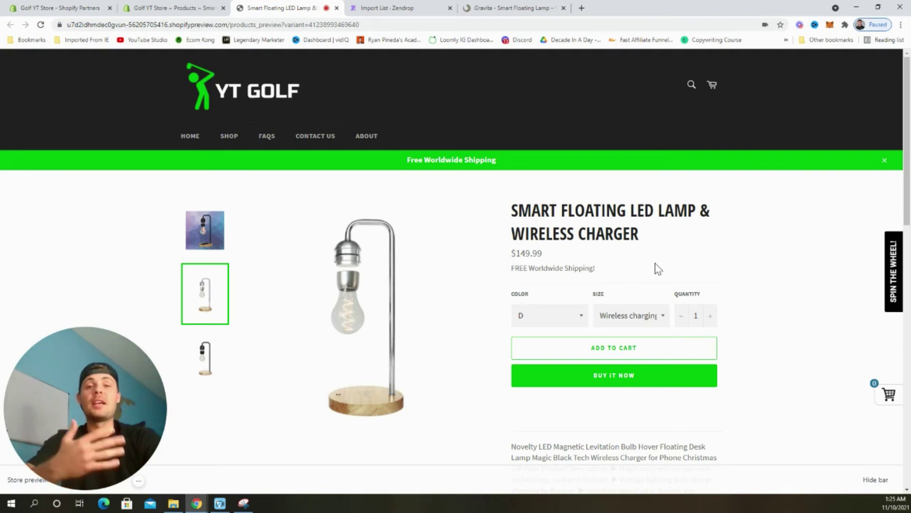
# Inspect the Color and Size dropdowns on the storefront preview, switching to colour E
pyautogui.click(575, 321)
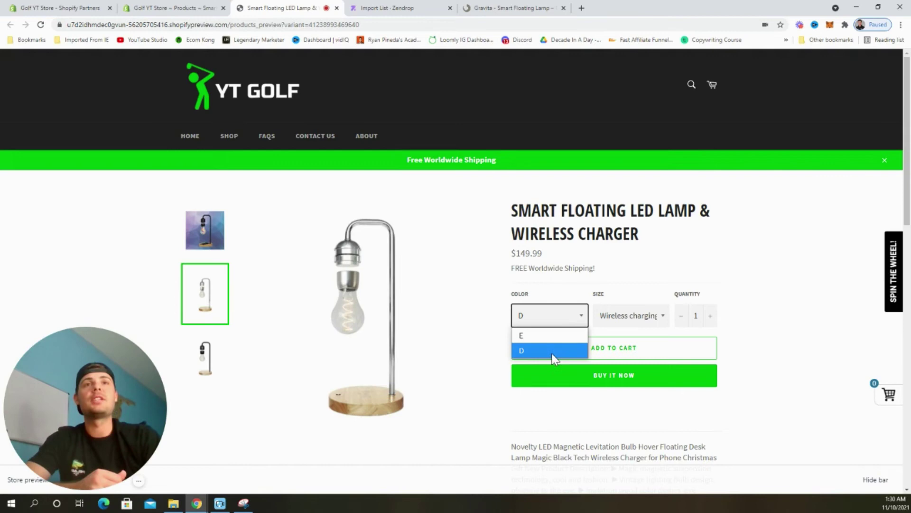
pyautogui.click(548, 336)
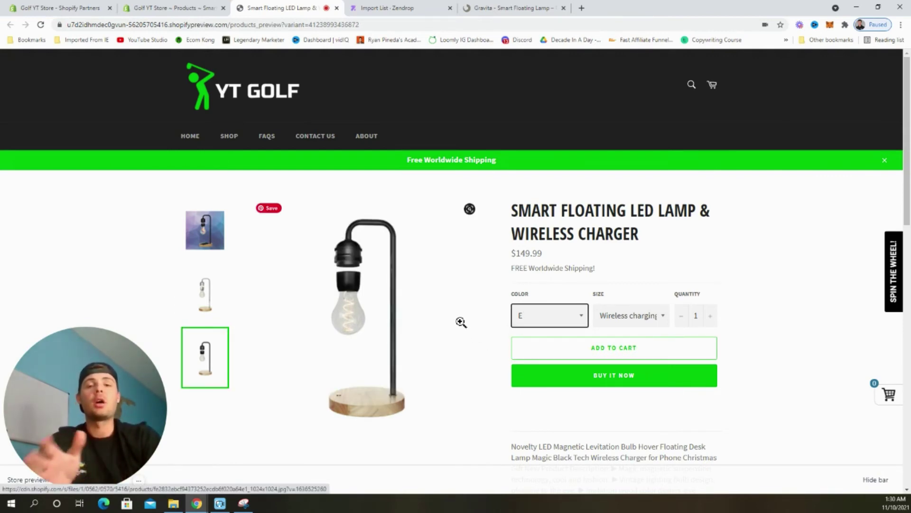
pyautogui.click(627, 318)
pyautogui.click(762, 325)
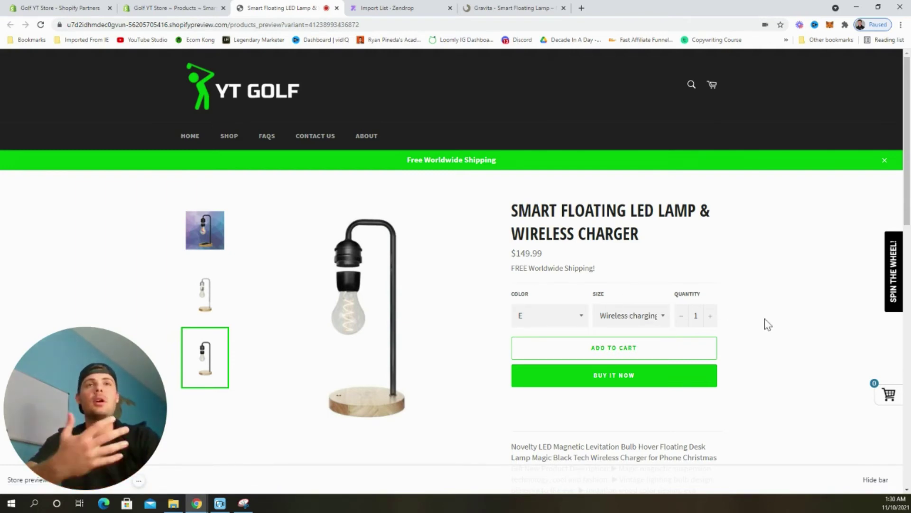
pyautogui.scroll(-2, 719, 302)
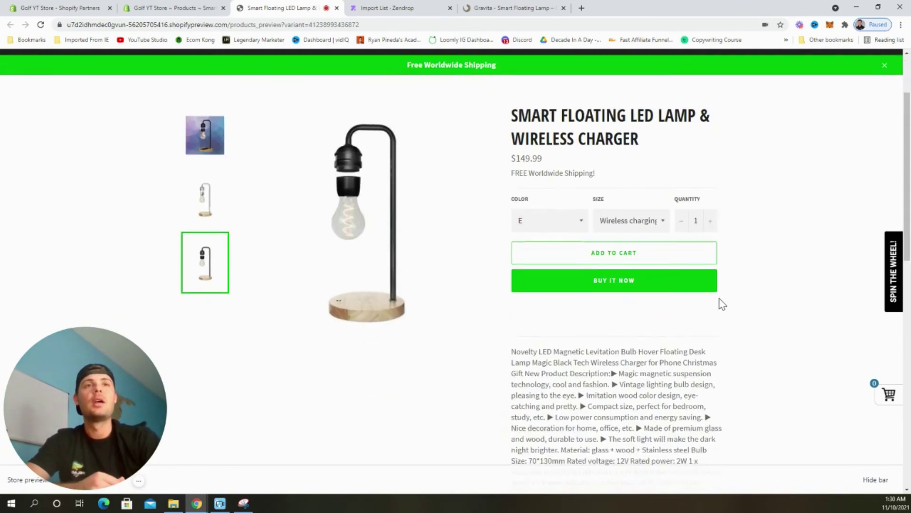
pyautogui.scroll(-2, 719, 303)
pyautogui.scroll(-1, 726, 295)
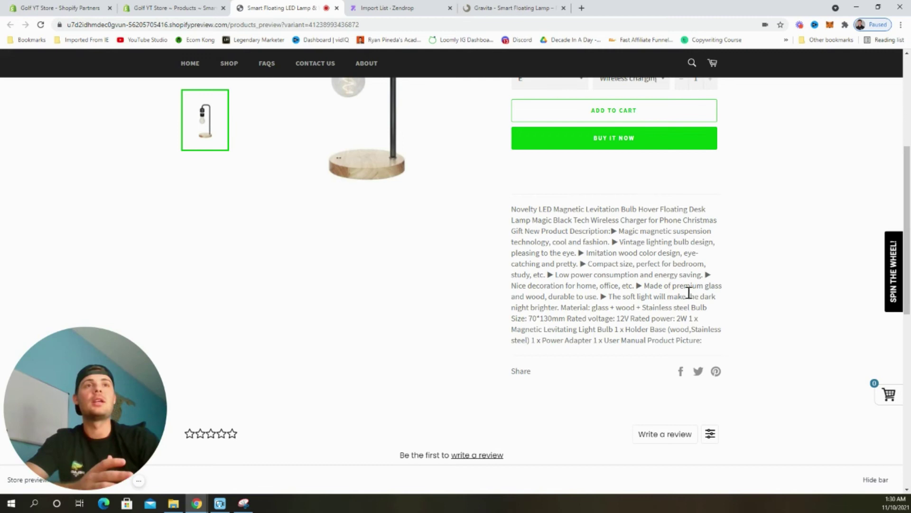
# Select and review the product description text, then return to the lamp's admin page
pyautogui.moveTo(690, 337); pyautogui.dragTo(513, 210)
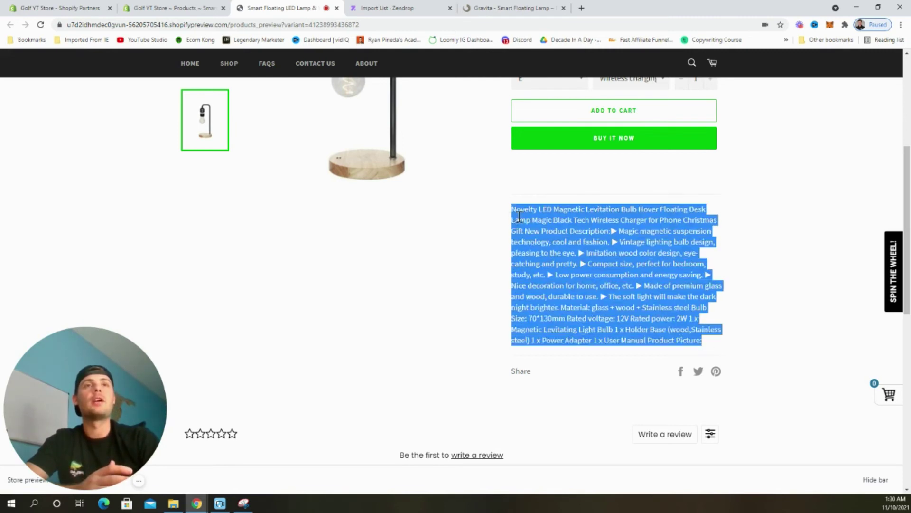
pyautogui.click(739, 259)
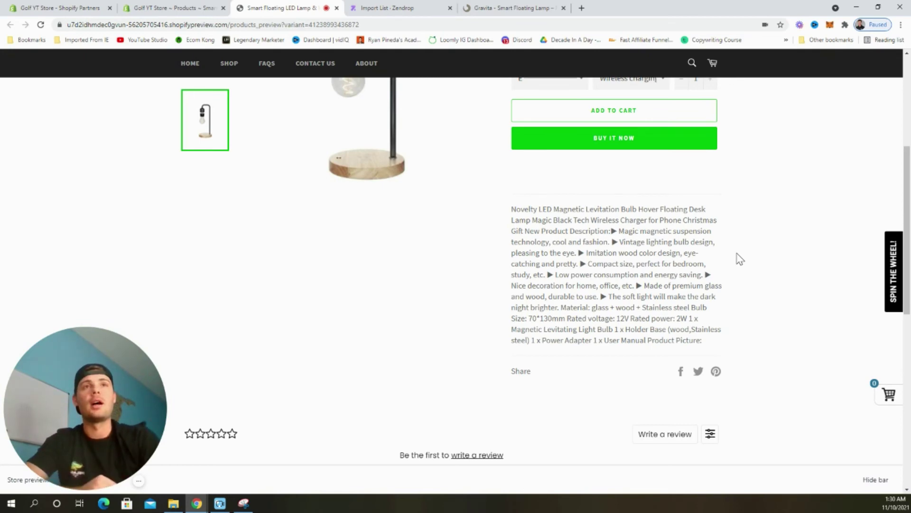
pyautogui.hotkey('ctrl', 'pageup')
pyautogui.scroll(-5, 746, 214)
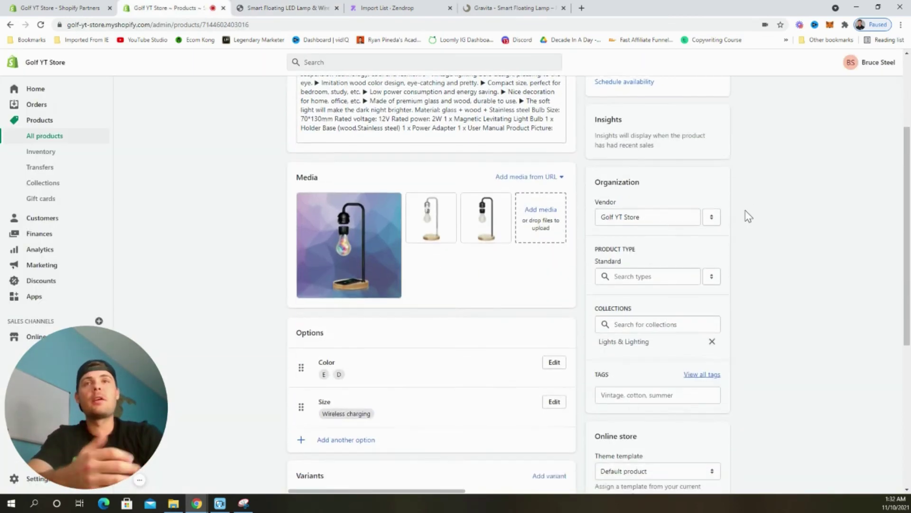
pyautogui.scroll(-1, 748, 215)
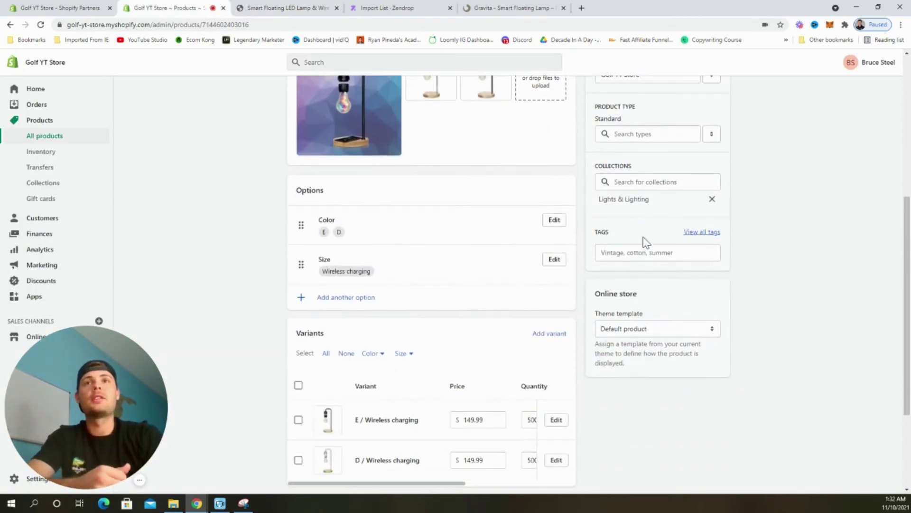
# Delete the Size option and save, confirming removal of its variants so only Color E and D remain
pyautogui.click(552, 260)
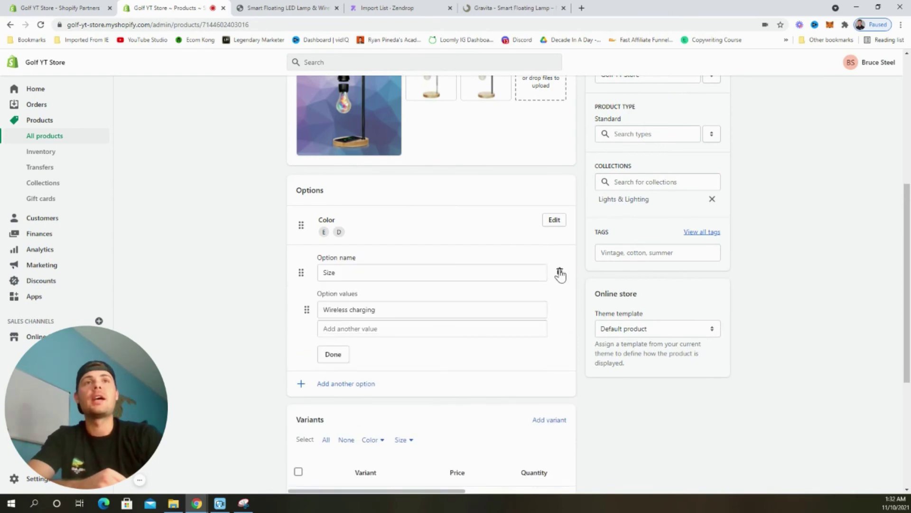
pyautogui.click(560, 273)
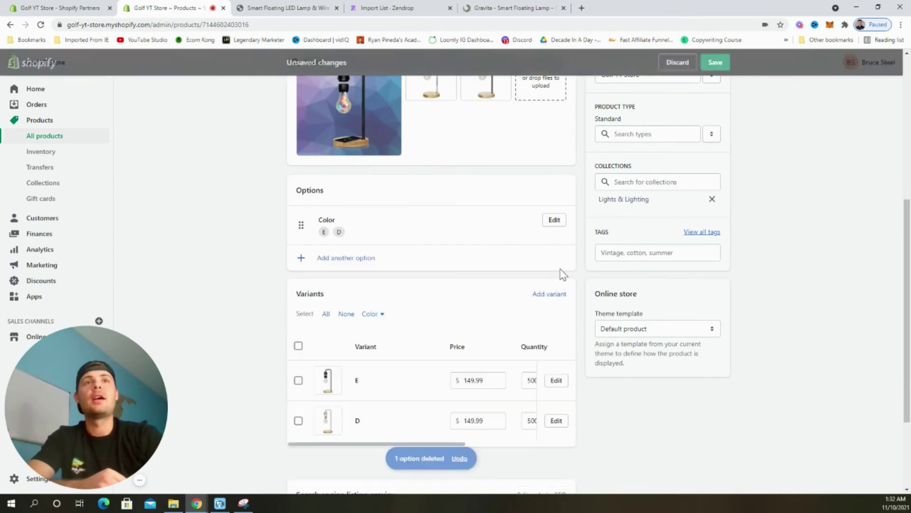
pyautogui.click(715, 62)
pyautogui.press('Return')
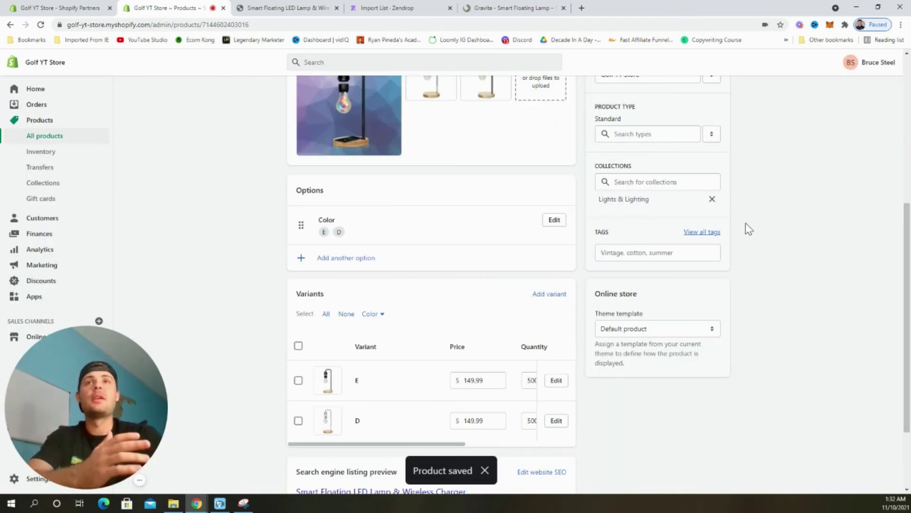
pyautogui.click(558, 223)
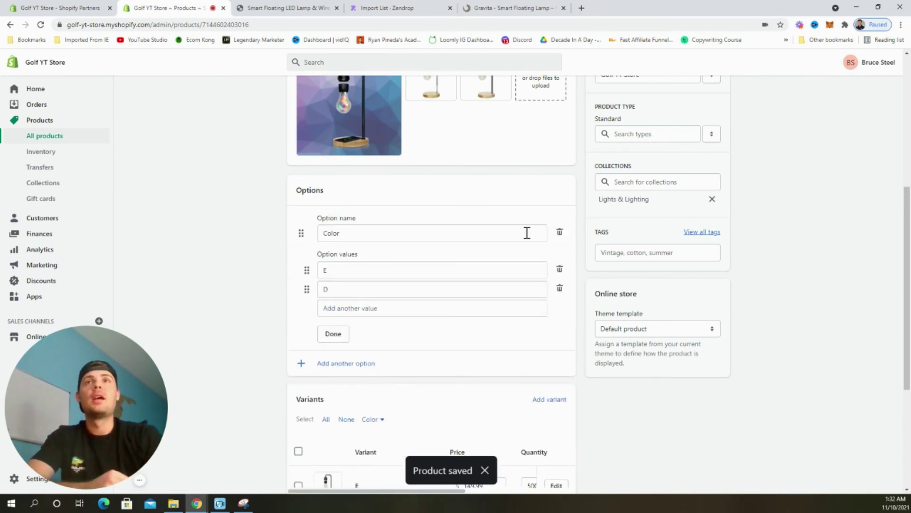
# Rename colour value E to Silver and D to Black, then save the product
pyautogui.click(374, 268)
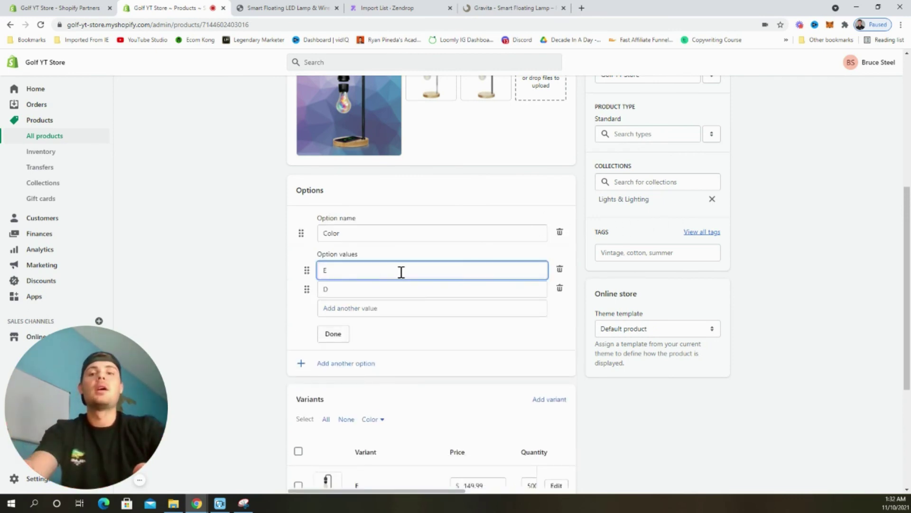
pyautogui.write('Silver')
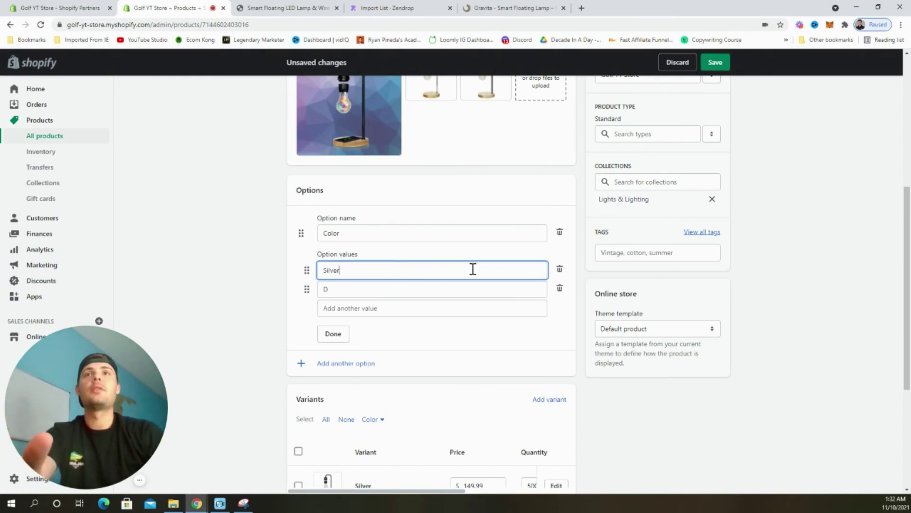
pyautogui.click(404, 291)
pyautogui.press('BackSpace')
pyautogui.write('B')
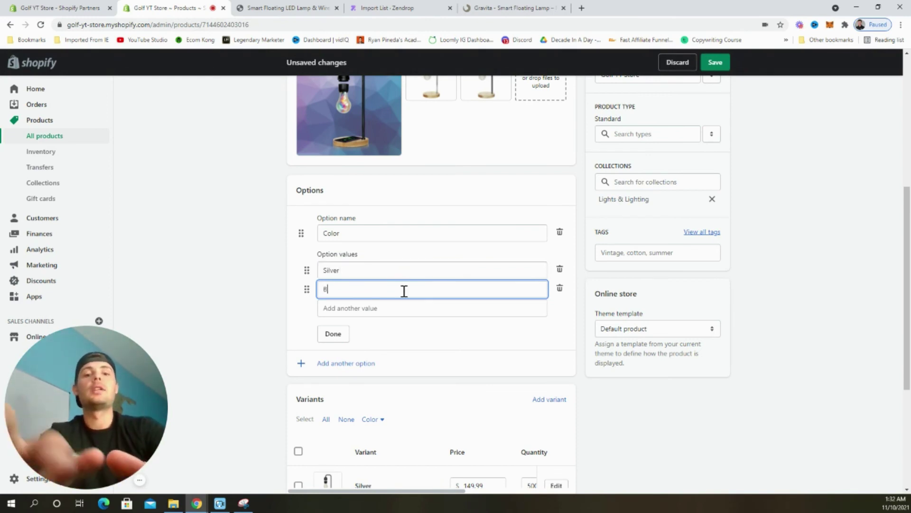
pyautogui.write('lack')
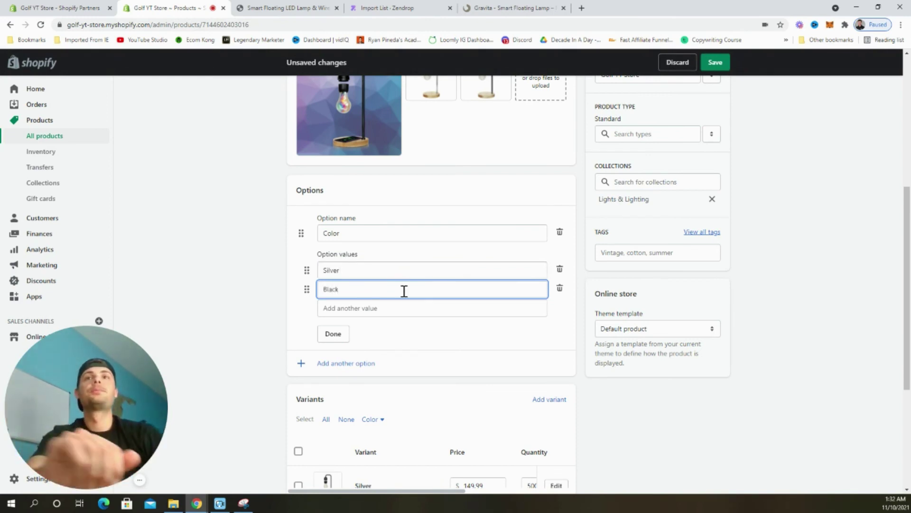
pyautogui.click(715, 65)
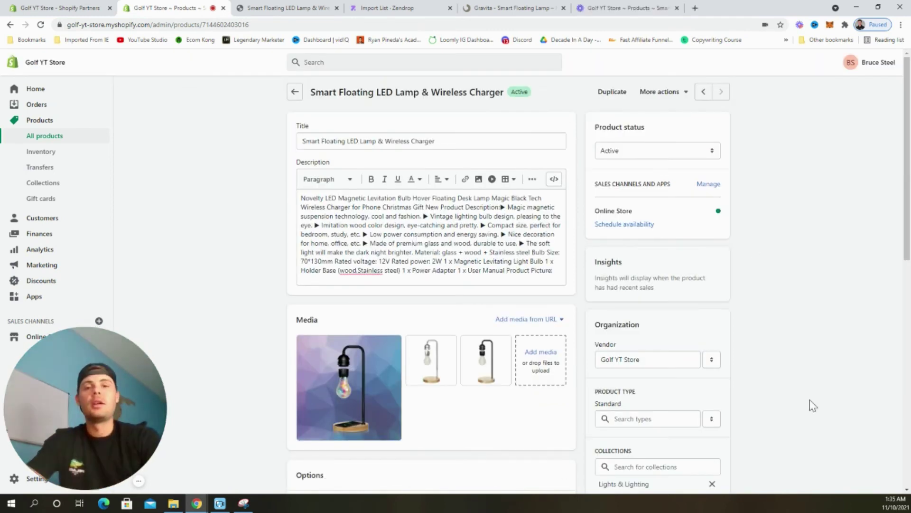
pyautogui.moveTo(564, 273)
pyautogui.mouseDown()
pyautogui.moveTo(288, 207)
pyautogui.moveTo(305, 204)
pyautogui.mouseUp()
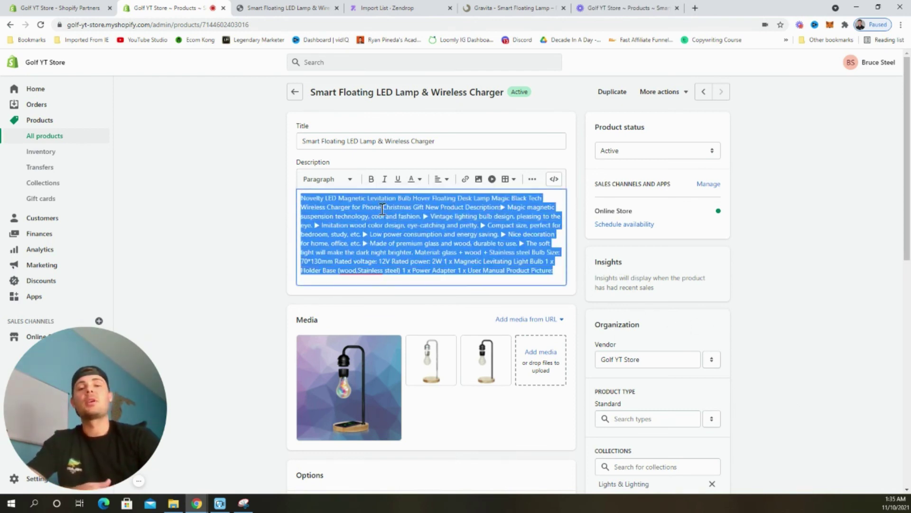